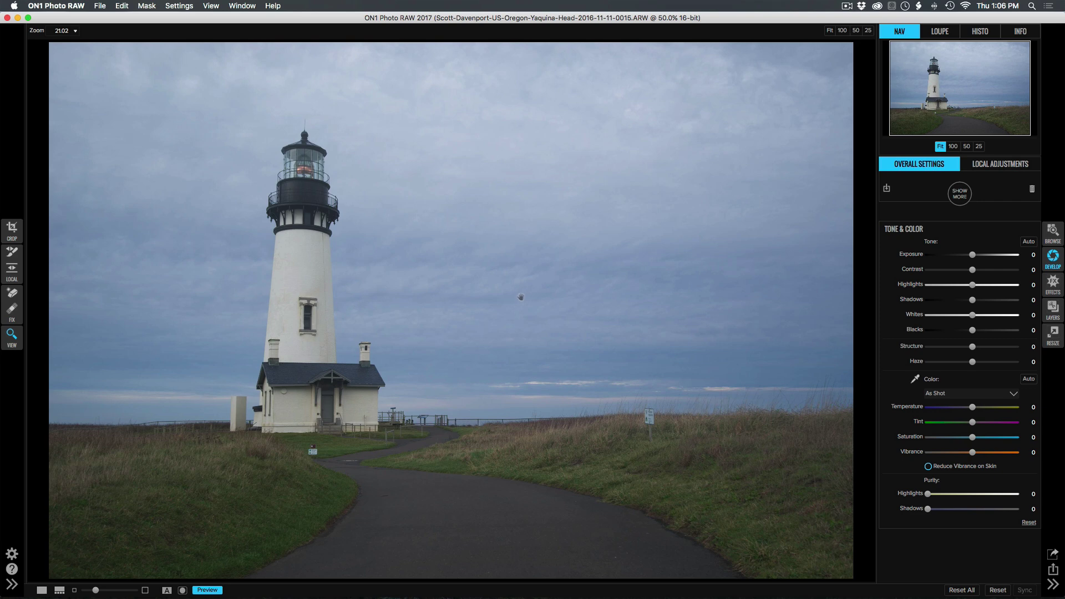
# - Paint out the signpost right of the path with the Perfect Brush at size 125
pyautogui.click(13, 295)
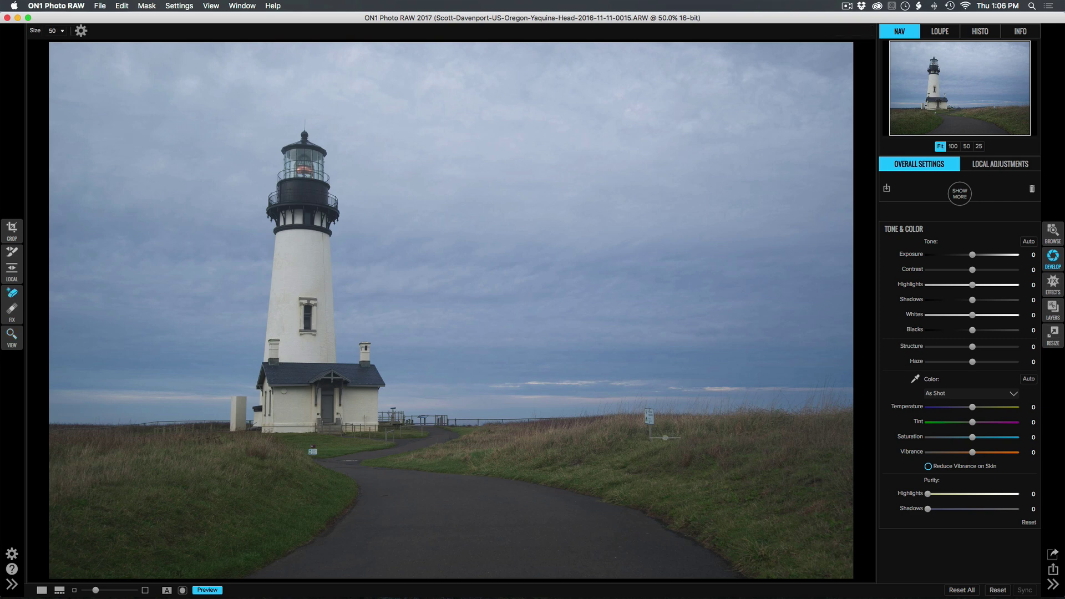
pyautogui.press(']')
pyautogui.press(']')
pyautogui.press(']')
pyautogui.moveTo(650, 434); pyautogui.dragTo(650, 418)
# - At 50% zoom, retouch the small sign below the house with an 80-size brush
pyautogui.click(967, 146)
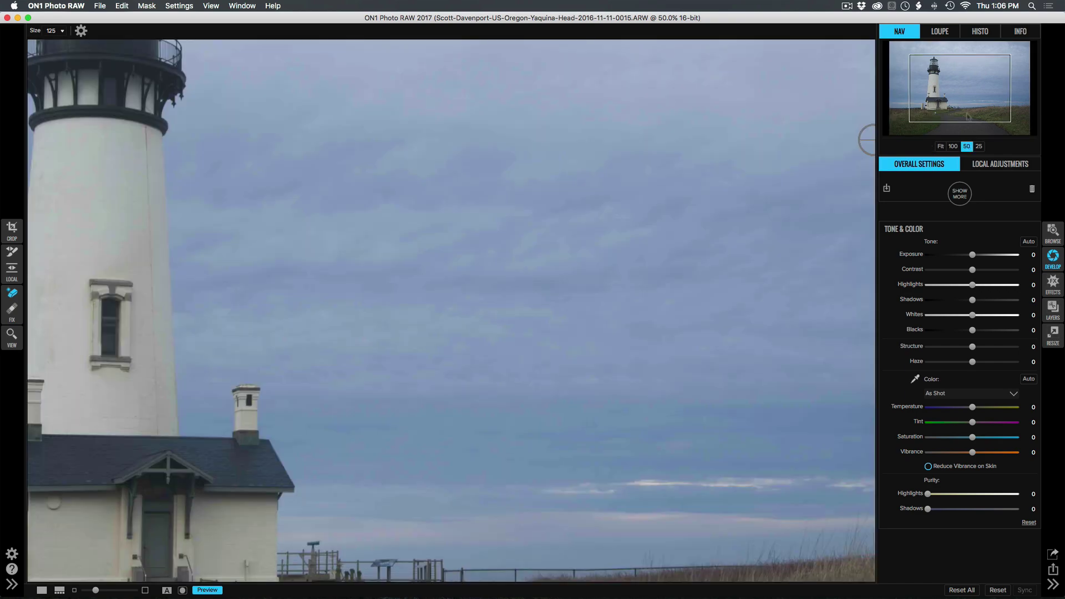
pyautogui.moveTo(966, 109); pyautogui.dragTo(933, 123)
pyautogui.press('[')
pyautogui.press('[')
pyautogui.press('[')
pyautogui.moveTo(416, 545)
pyautogui.mouseDown()
pyautogui.moveTo(405, 545)
pyautogui.moveTo(409, 534)
pyautogui.mouseUp()
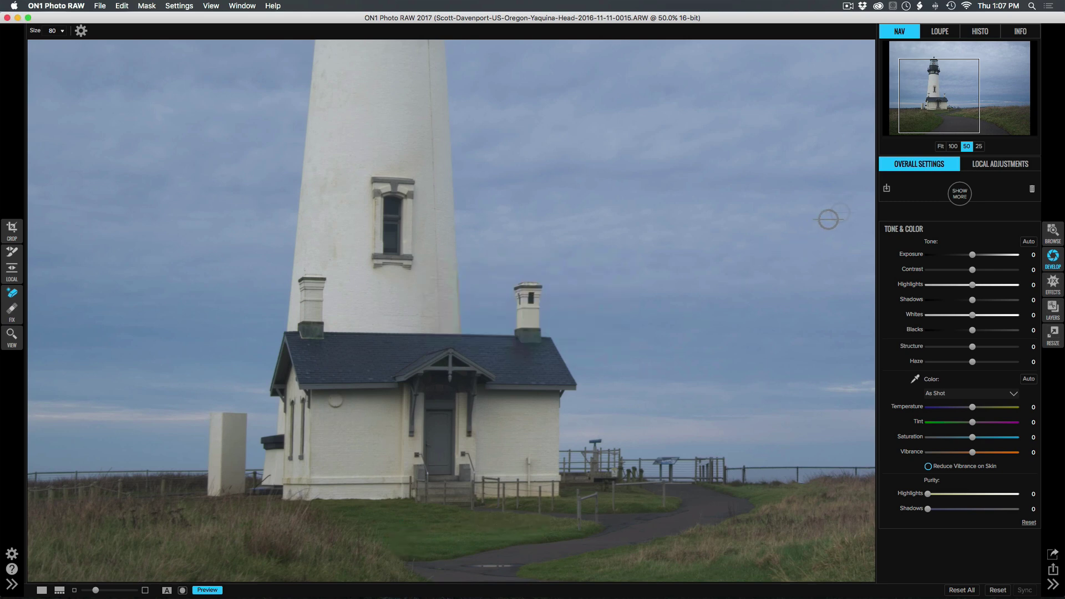
# - Fit the photo, show the histogram, raise Whites to 15 and lift the shadows slightly
pyautogui.click(940, 146)
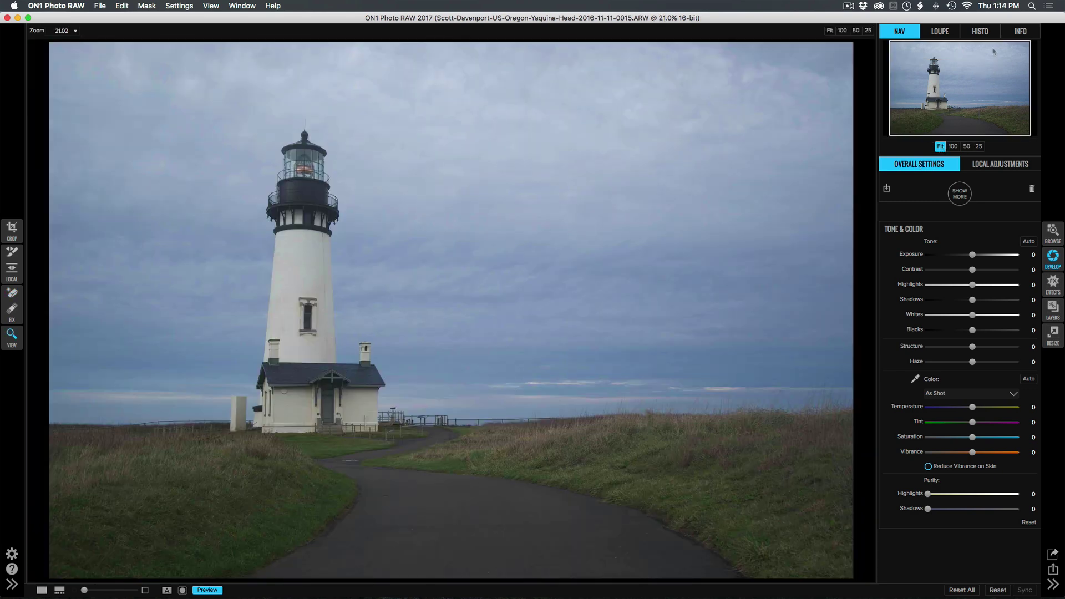
pyautogui.click(991, 33)
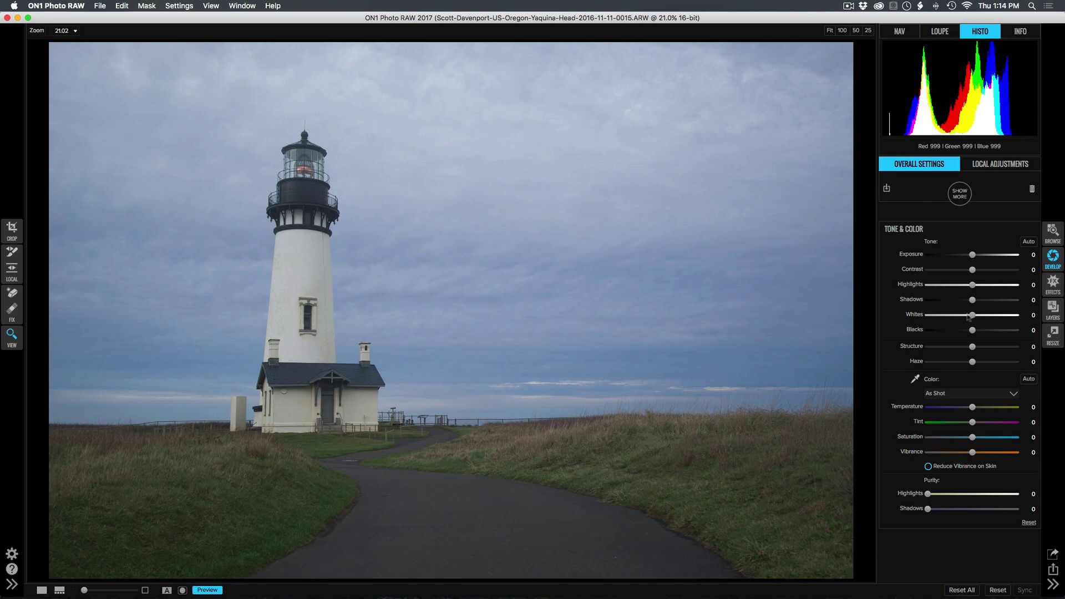
pyautogui.moveTo(973, 320); pyautogui.dragTo(943, 333)
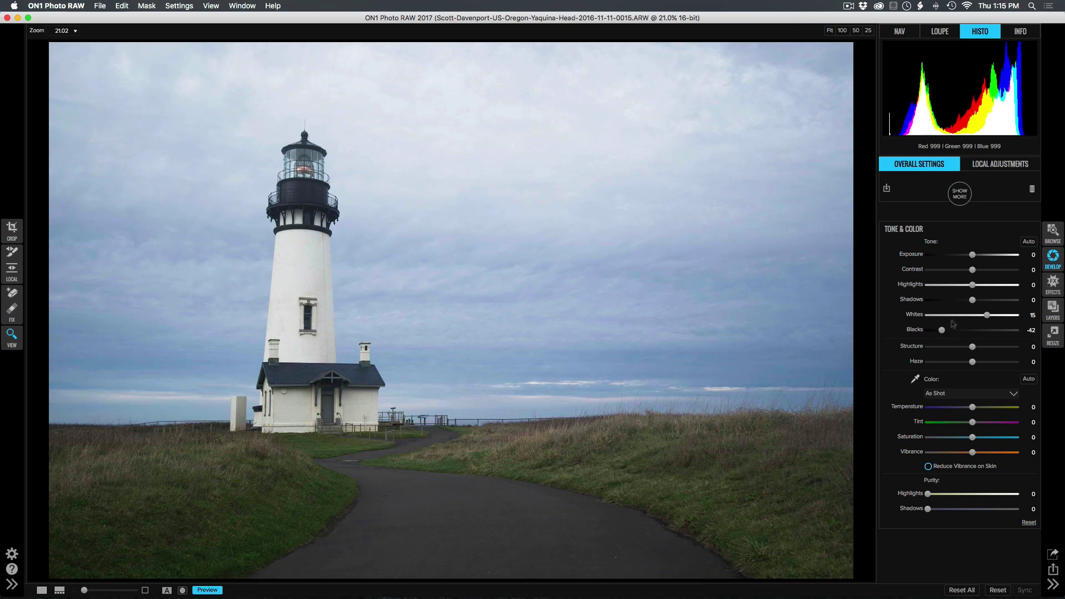
pyautogui.moveTo(972, 300); pyautogui.dragTo(935, 288)
# - Set Contrast to 17, apply auto white balance, and raise Saturation to 8
pyautogui.moveTo(972, 270); pyautogui.dragTo(989, 272)
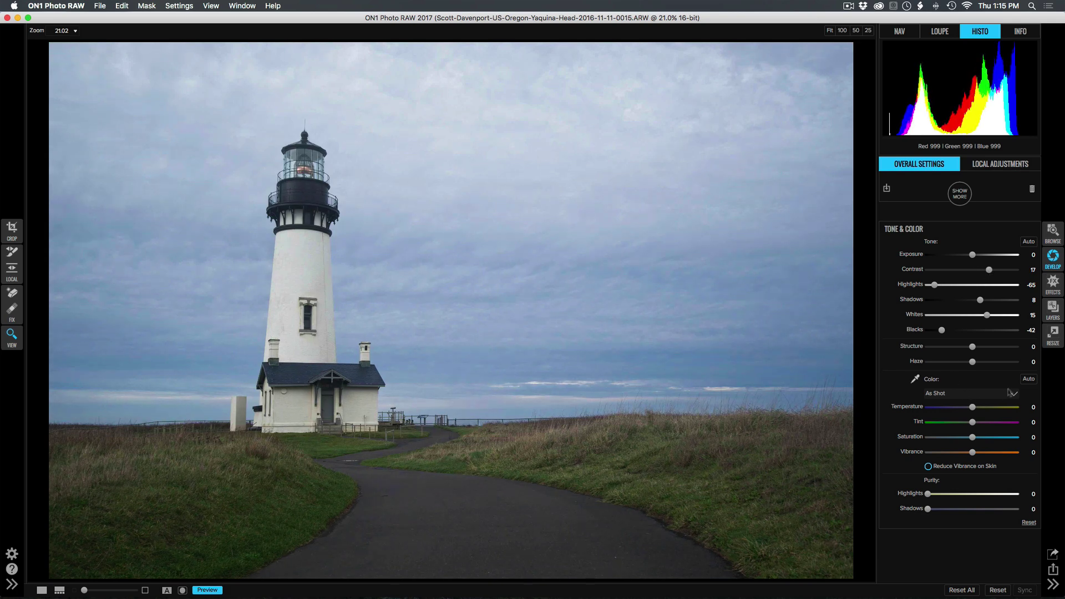
pyautogui.click(1028, 379)
pyautogui.moveTo(972, 437); pyautogui.dragTo(980, 454)
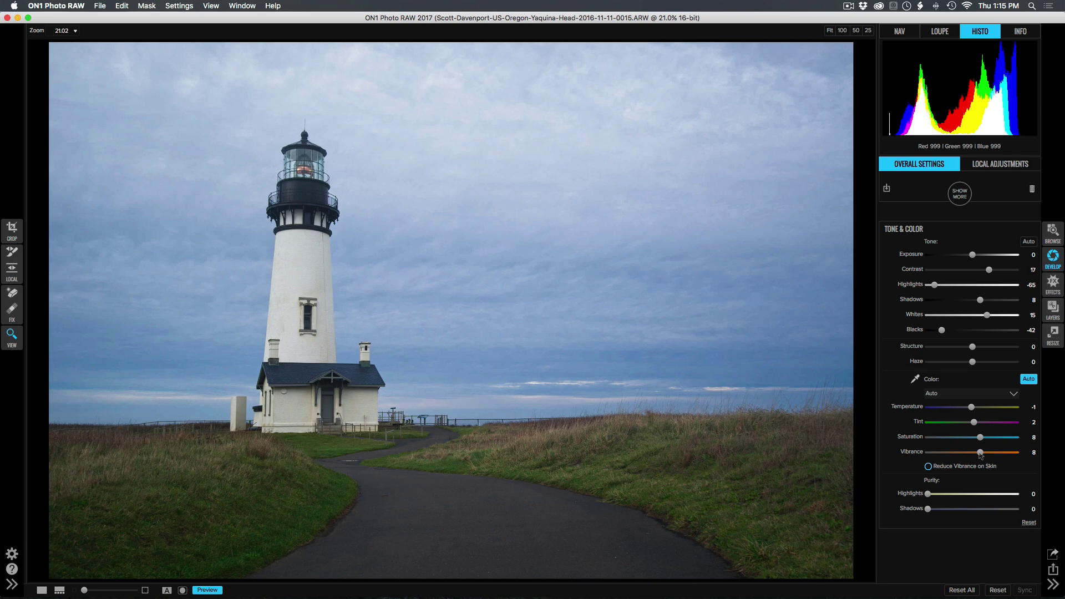
# - Add a Color Adjustment filter using the Sky preset to deepen the blue sky
pyautogui.click(960, 193)
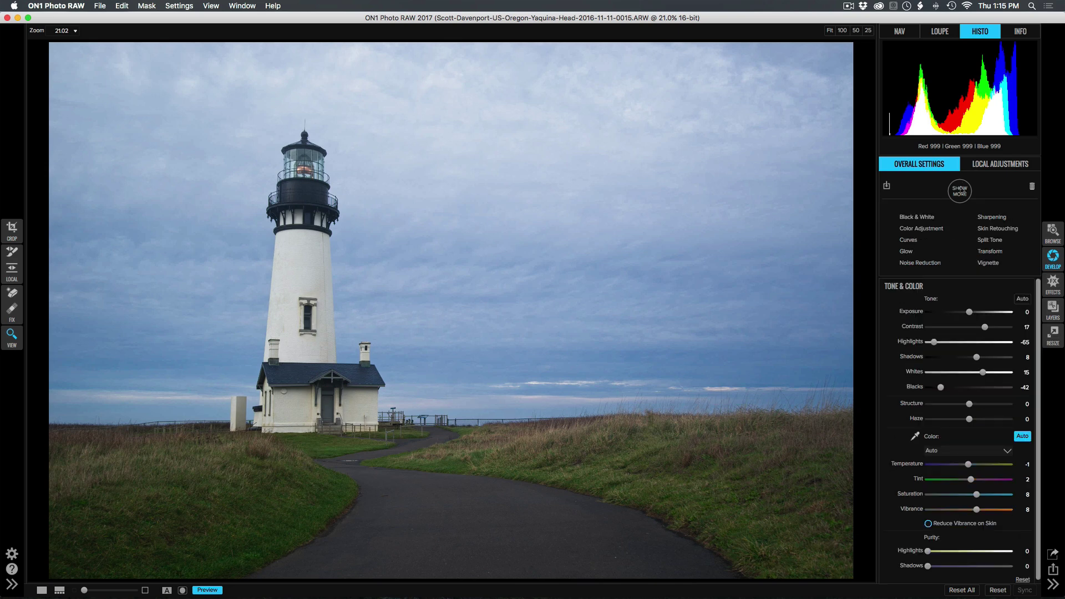
pyautogui.click(934, 228)
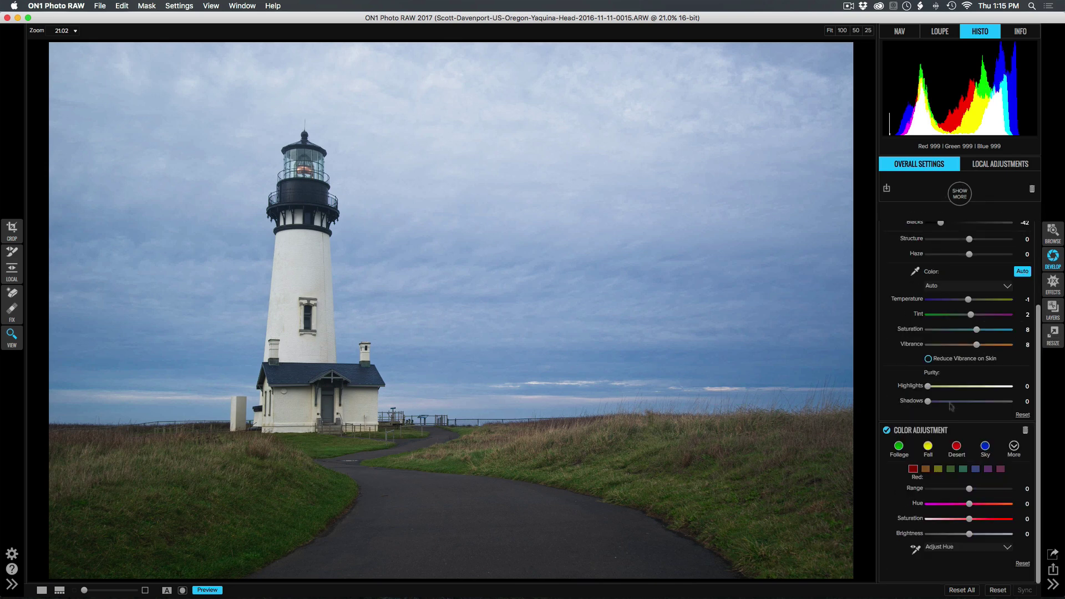
pyautogui.click(984, 446)
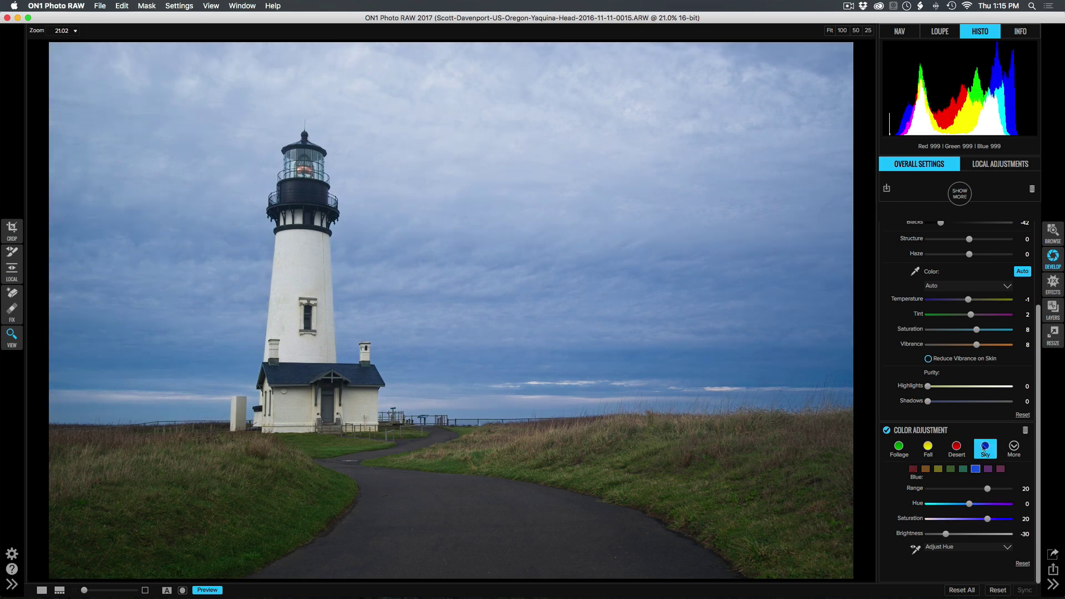
# - Set the yellow hue to 8 and the green saturation to 8
pyautogui.click(937, 470)
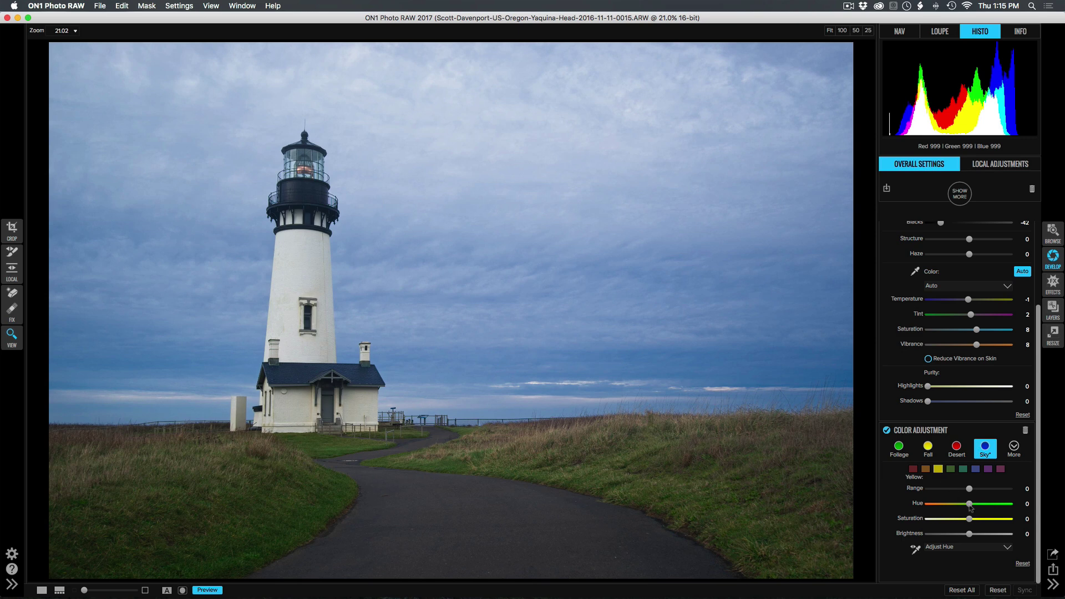
pyautogui.moveTo(971, 507); pyautogui.dragTo(977, 508)
pyautogui.click(951, 471)
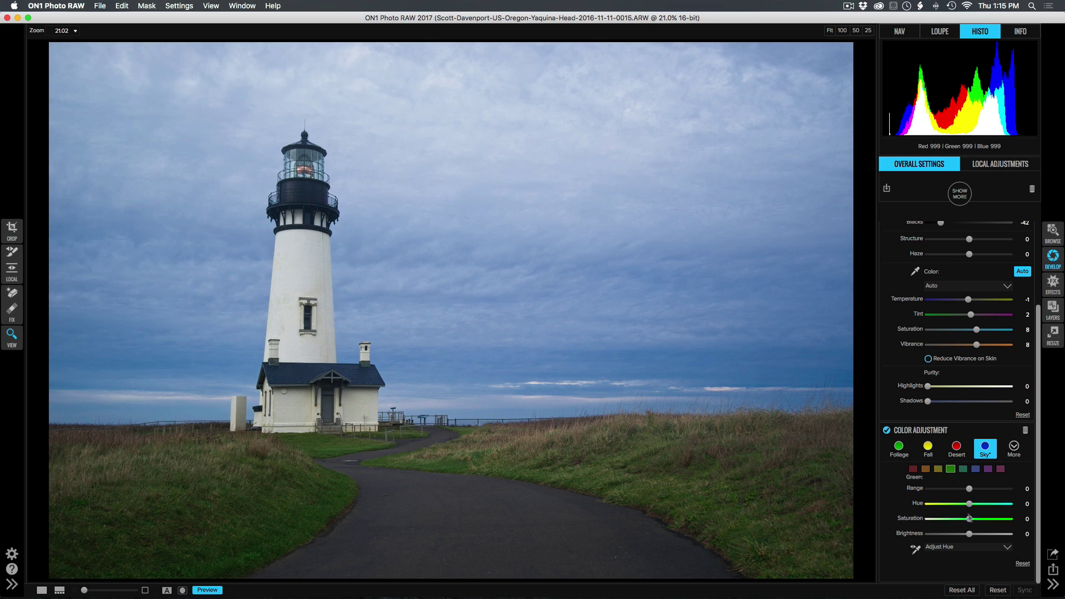
pyautogui.moveTo(970, 519); pyautogui.dragTo(977, 520)
# - Add a Dynamic Contrast effect with Medium 15, Large 20 and Highlights -16
pyautogui.click(1053, 284)
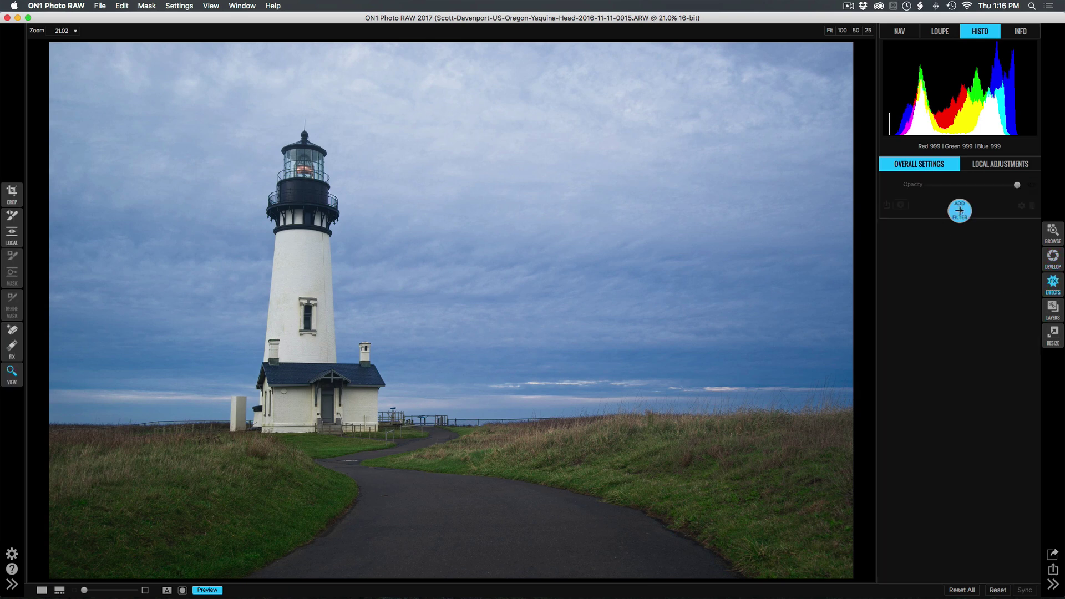
pyautogui.click(959, 210)
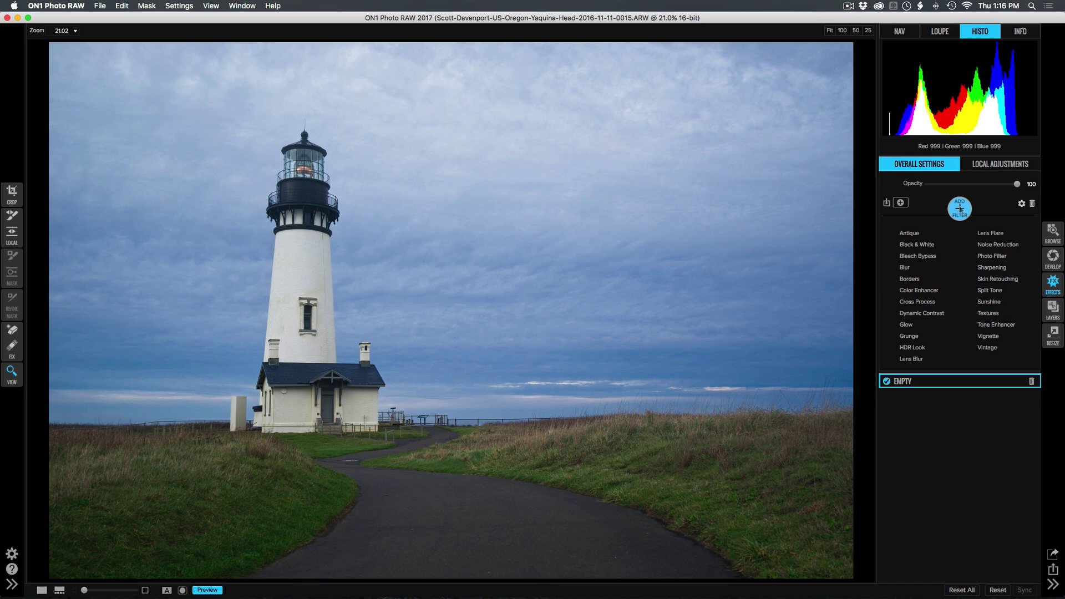
pyautogui.click(925, 314)
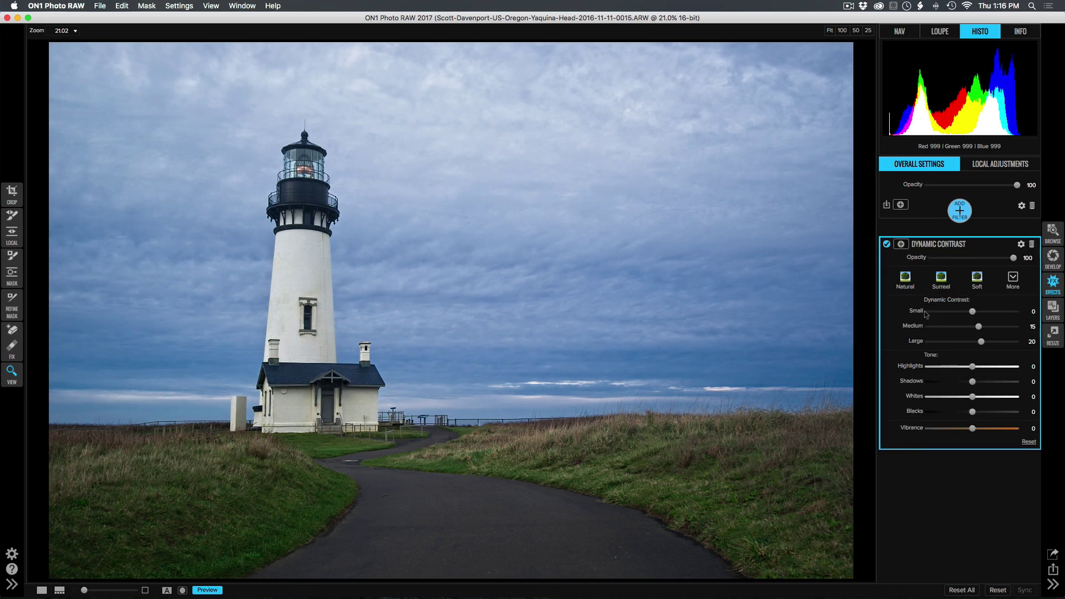
pyautogui.click(961, 367)
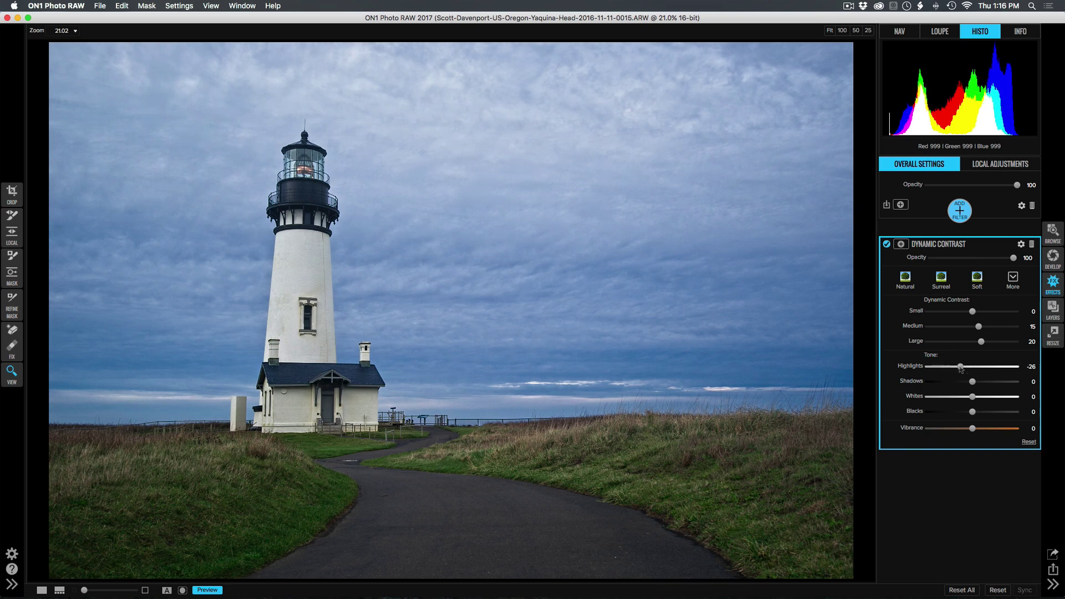
pyautogui.moveTo(961, 368); pyautogui.dragTo(965, 370)
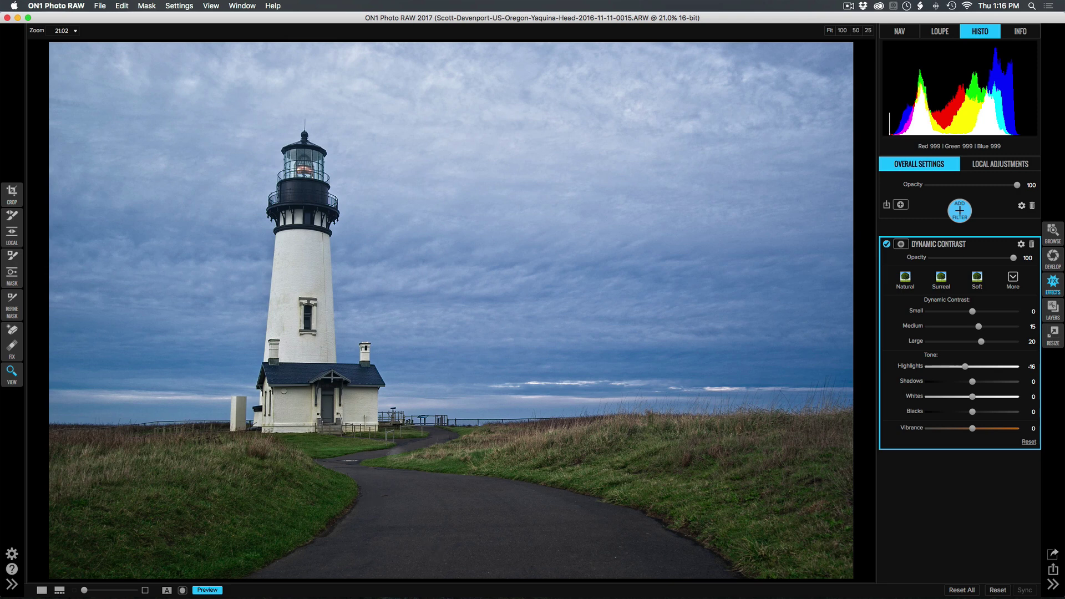
# - Darken the pathway with a slightly diagonal, widened horizon gradient using Darken at -0.55 exposure
pyautogui.click(1001, 165)
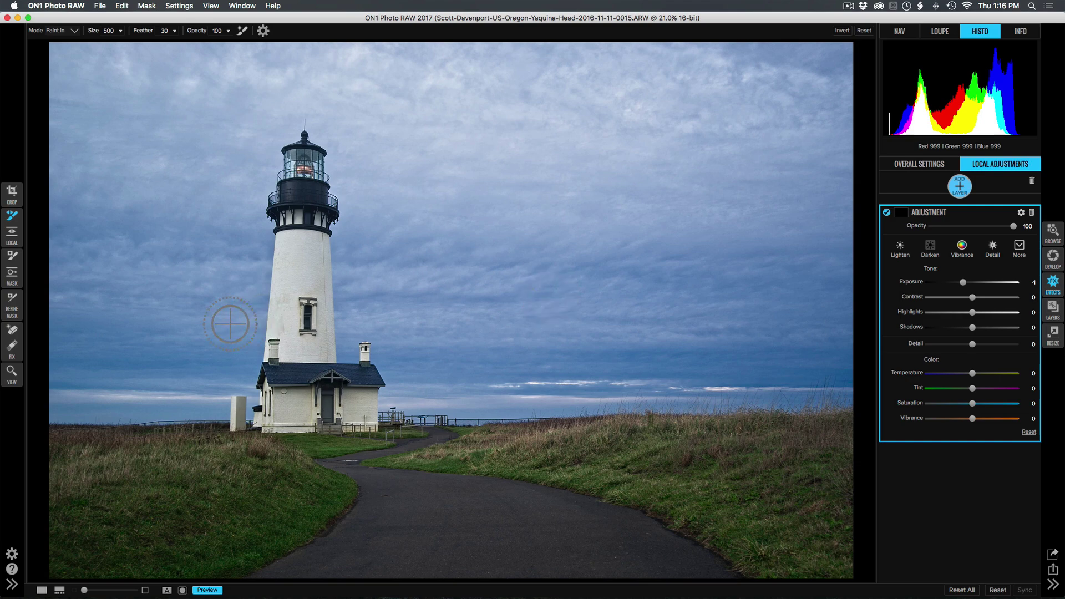
pyautogui.click(11, 233)
pyautogui.click(456, 423)
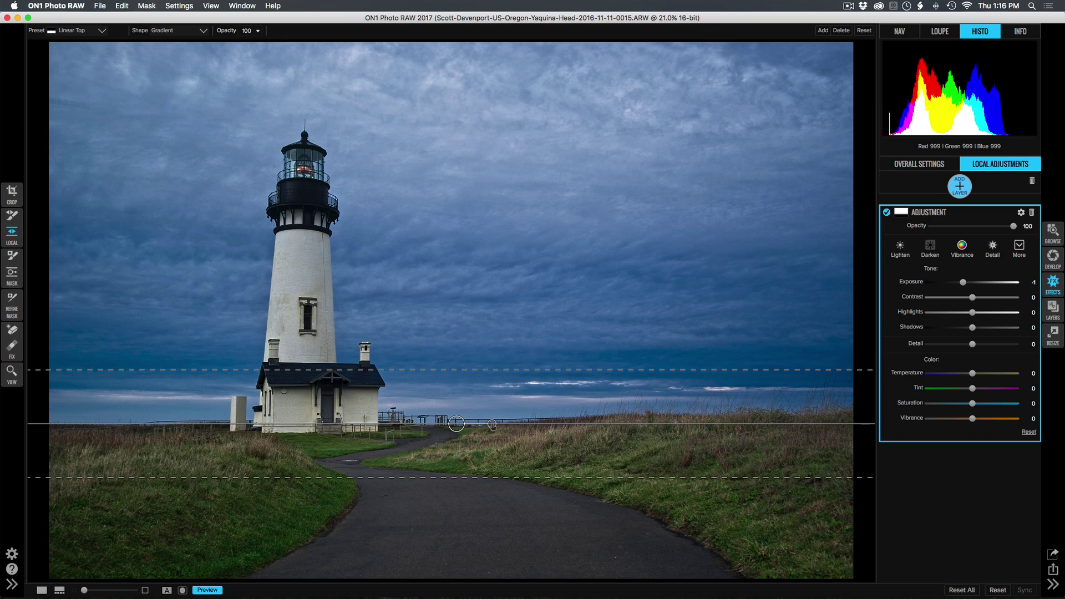
pyautogui.moveTo(492, 423); pyautogui.dragTo(379, 424)
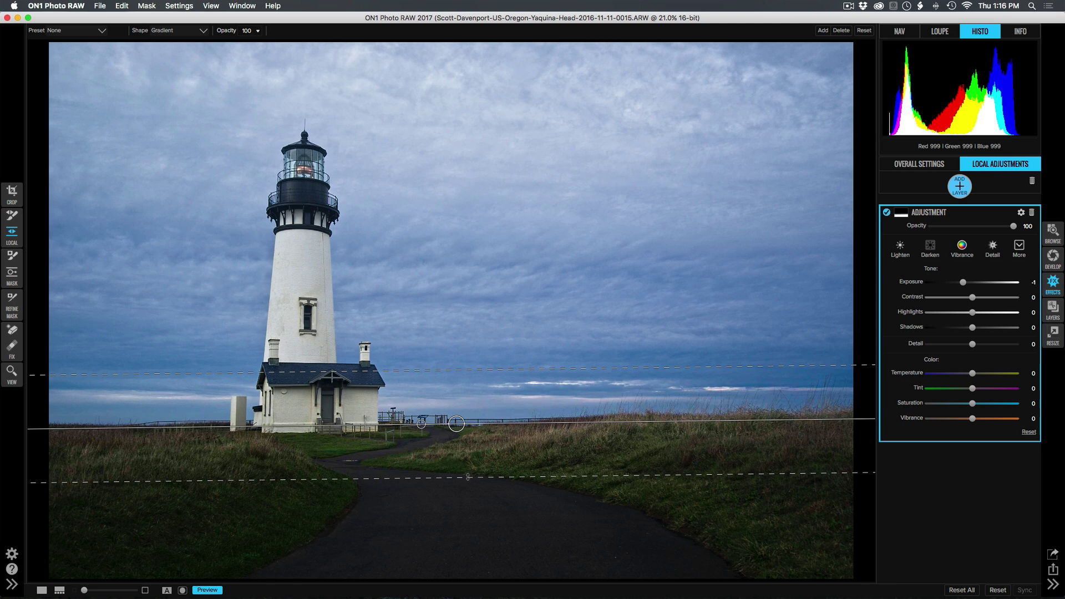
pyautogui.moveTo(469, 478)
pyautogui.mouseDown()
pyautogui.moveTo(467, 514)
pyautogui.moveTo(466, 488)
pyautogui.mouseUp()
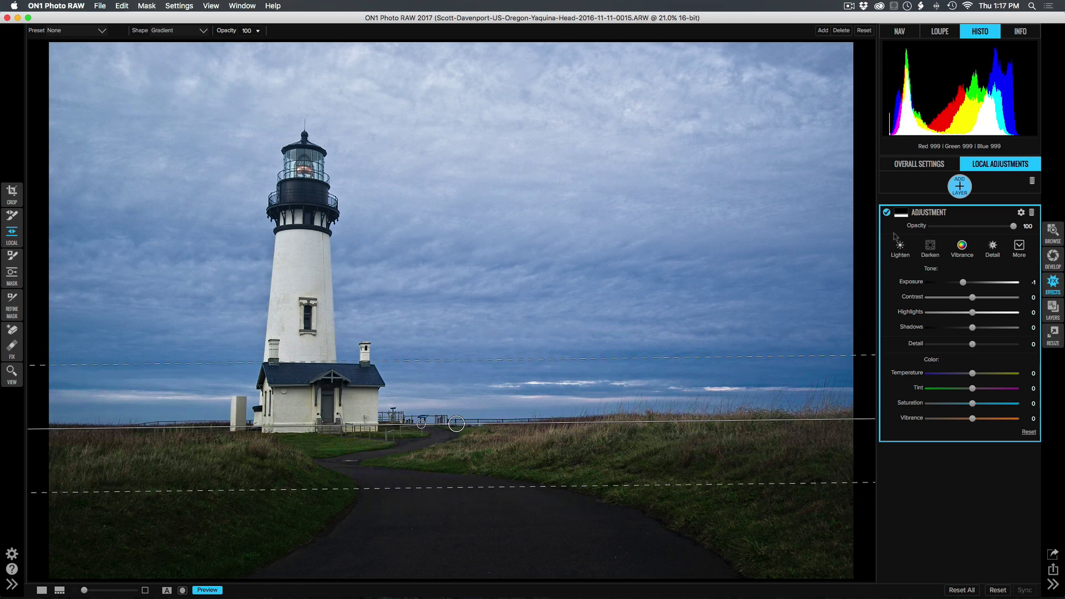
pyautogui.click(936, 251)
pyautogui.moveTo(964, 285); pyautogui.dragTo(968, 287)
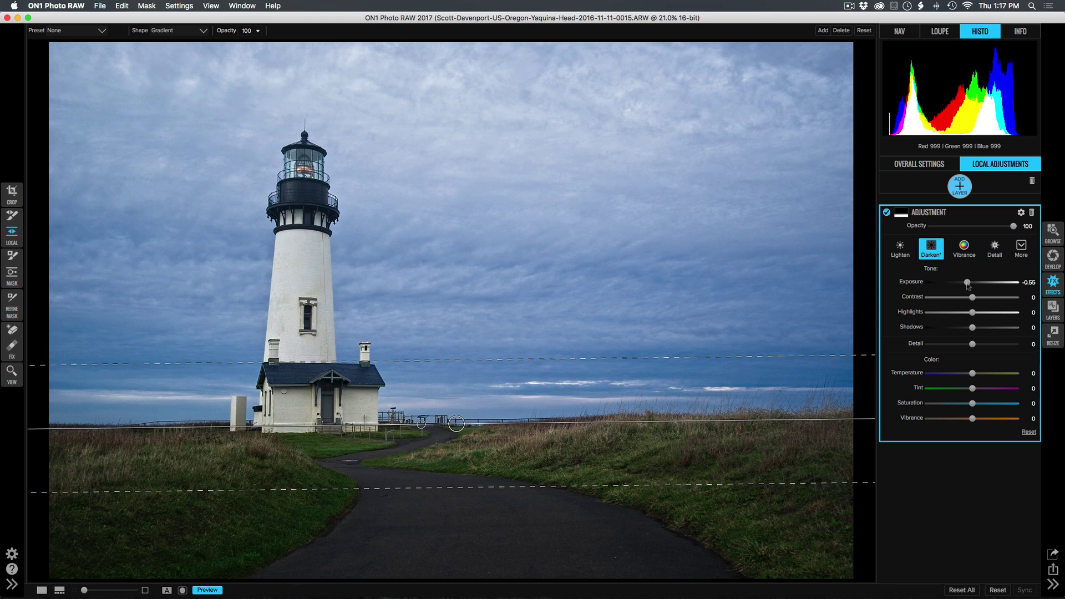
# - Apply the gradient darkening to Neutrals only with Range 24, toggling it to compare
pyautogui.click(1020, 213)
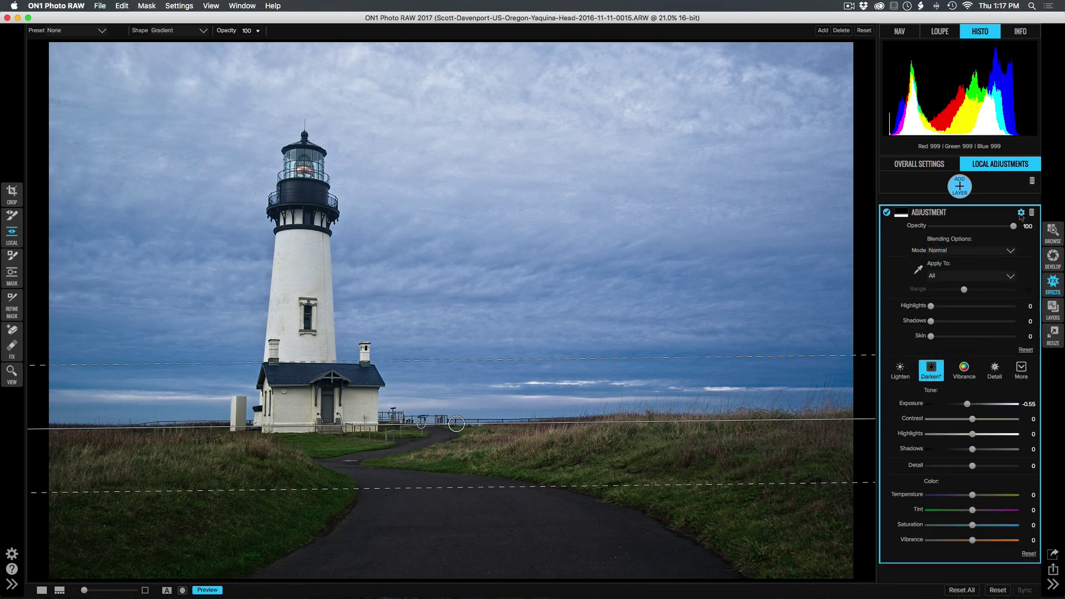
pyautogui.click(941, 279)
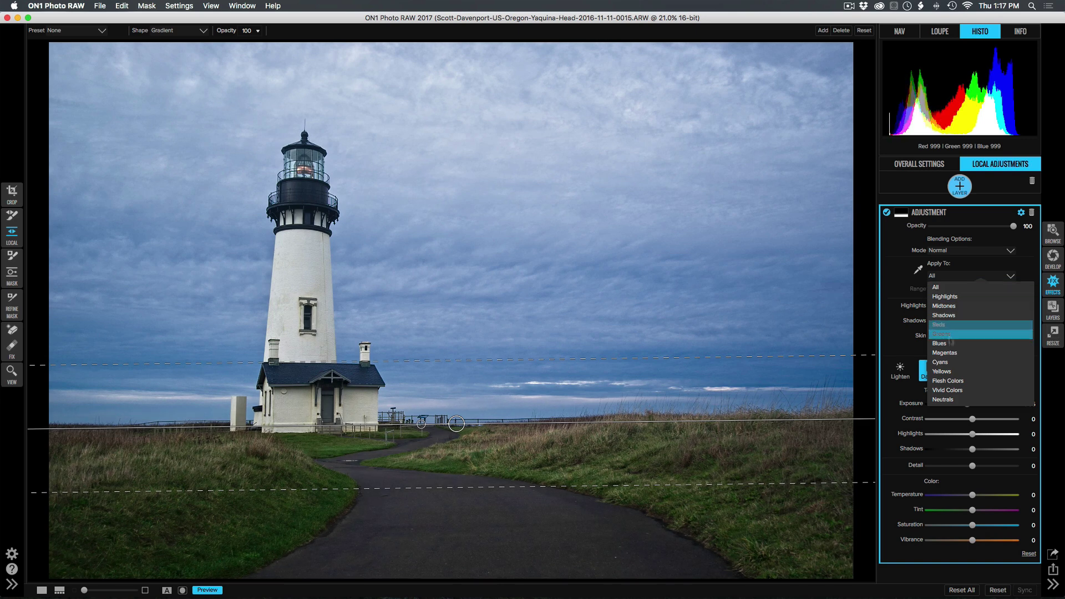
pyautogui.click(952, 400)
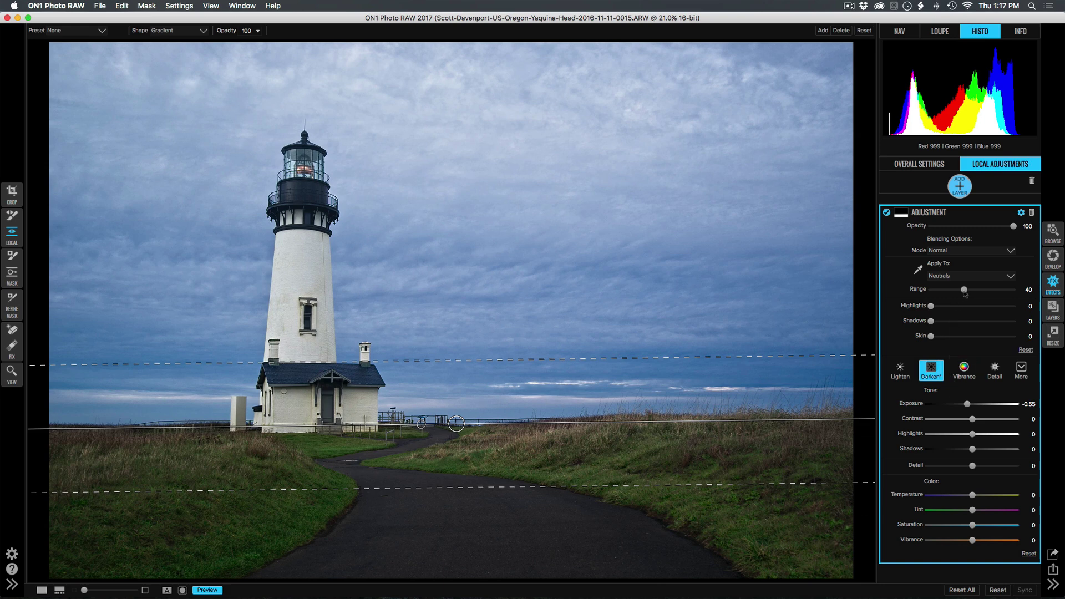
pyautogui.moveTo(965, 294); pyautogui.dragTo(954, 294)
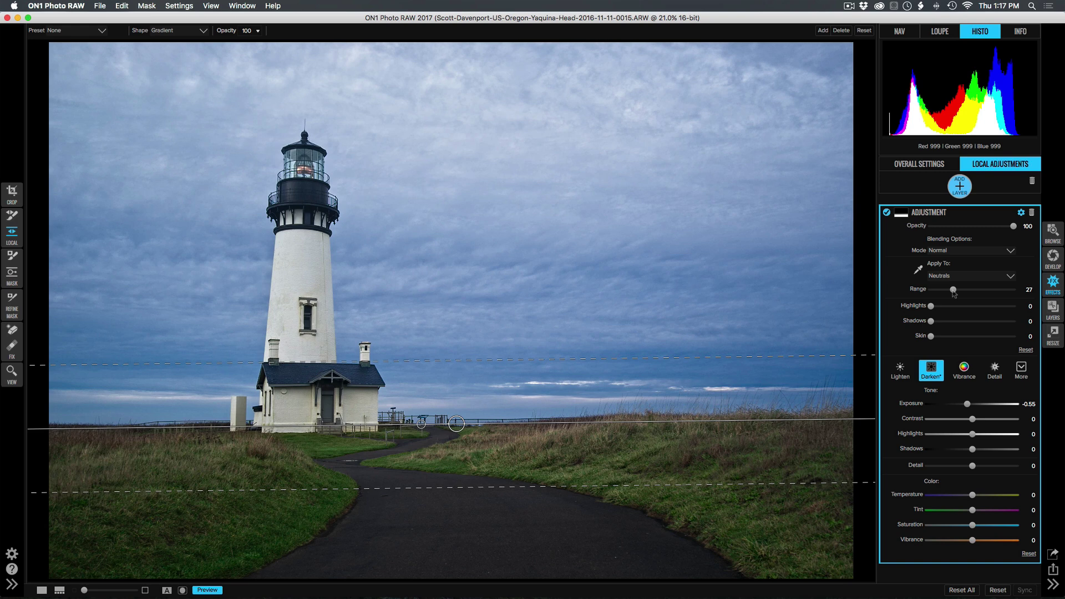
pyautogui.click(887, 212)
pyautogui.click(886, 213)
pyautogui.moveTo(953, 294); pyautogui.dragTo(950, 294)
# - Add a Vignette filter with darkened edges, Size 21 and Roundness 60
pyautogui.click(923, 164)
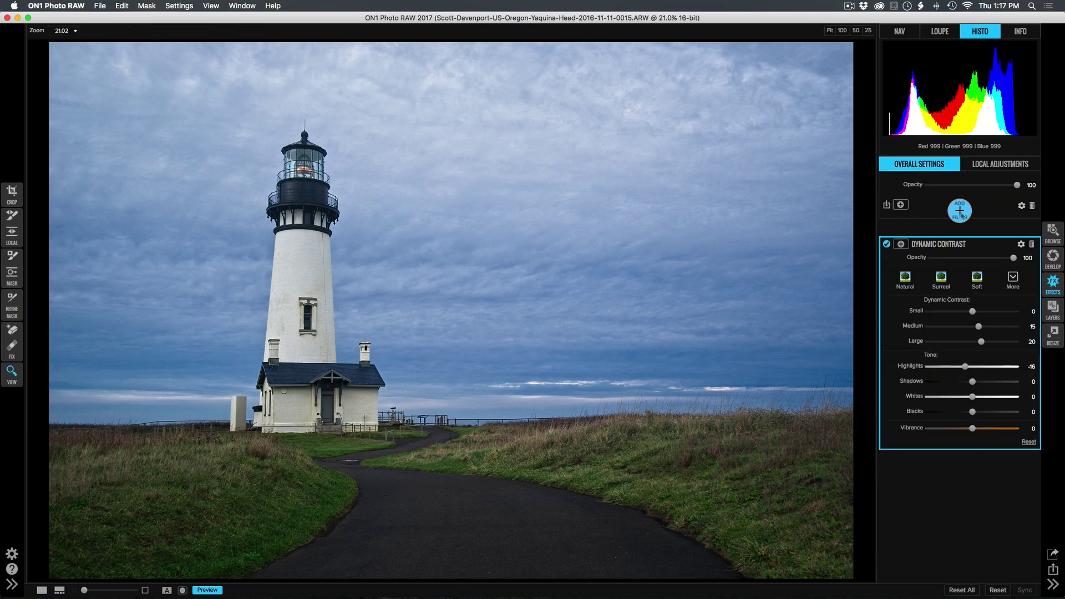
pyautogui.click(959, 212)
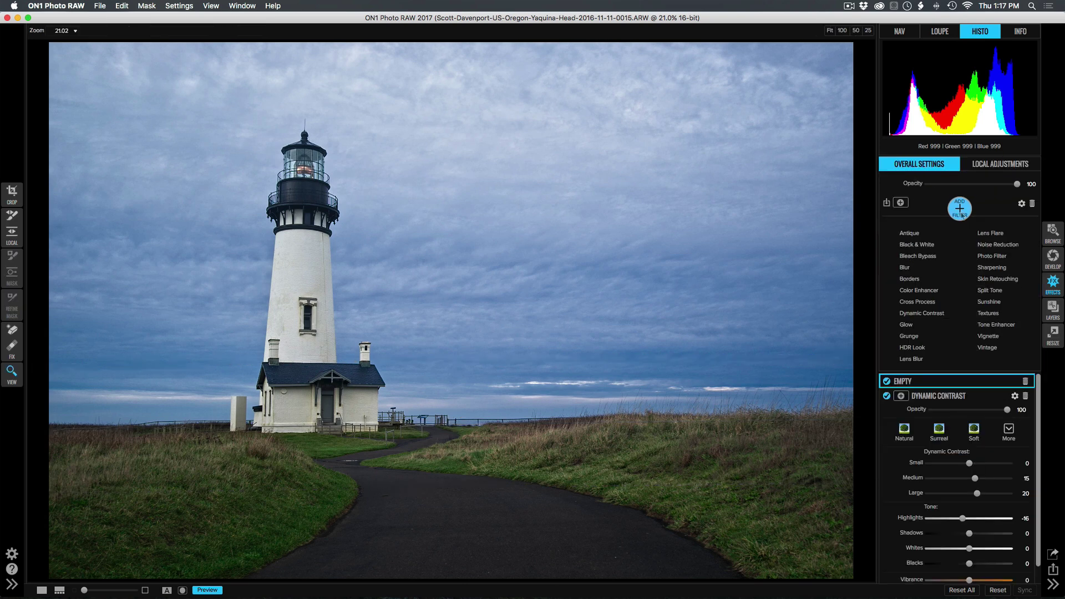
pyautogui.click(985, 337)
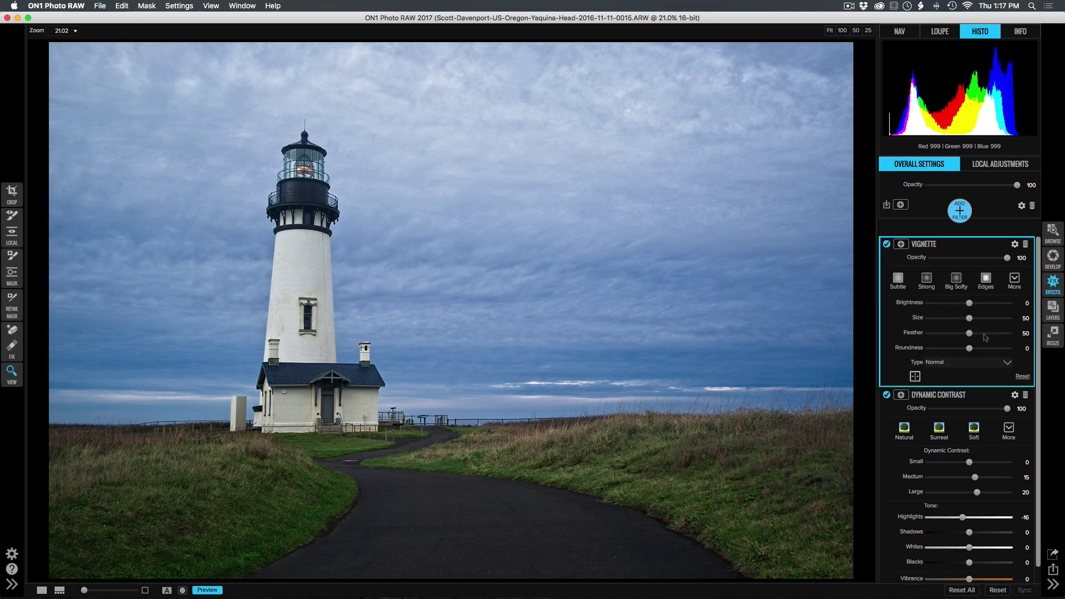
pyautogui.click(927, 334)
pyautogui.moveTo(969, 303); pyautogui.dragTo(947, 305)
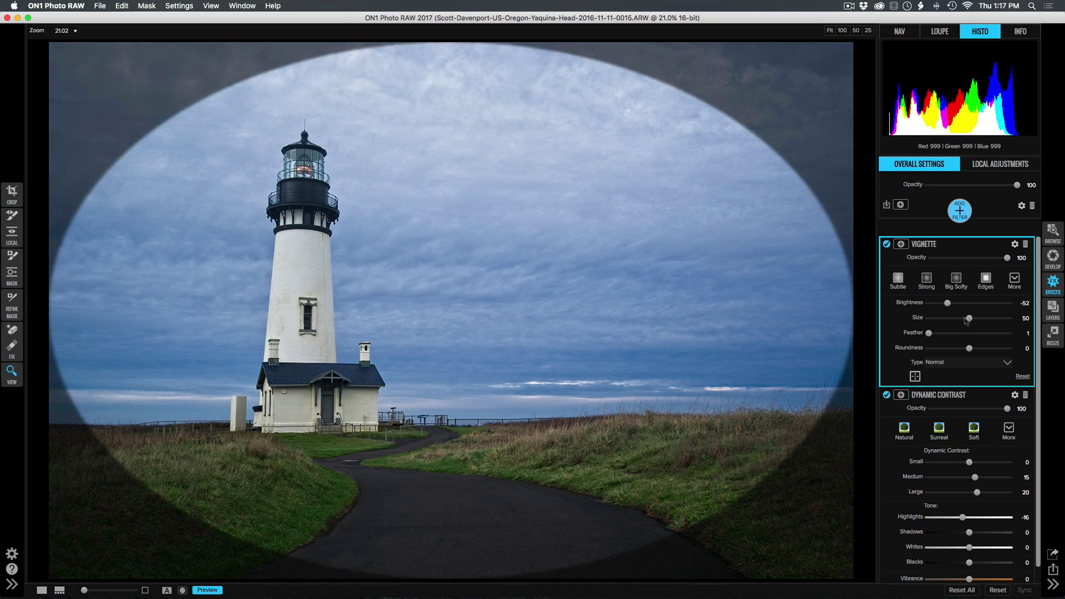
pyautogui.moveTo(970, 349); pyautogui.dragTo(945, 321)
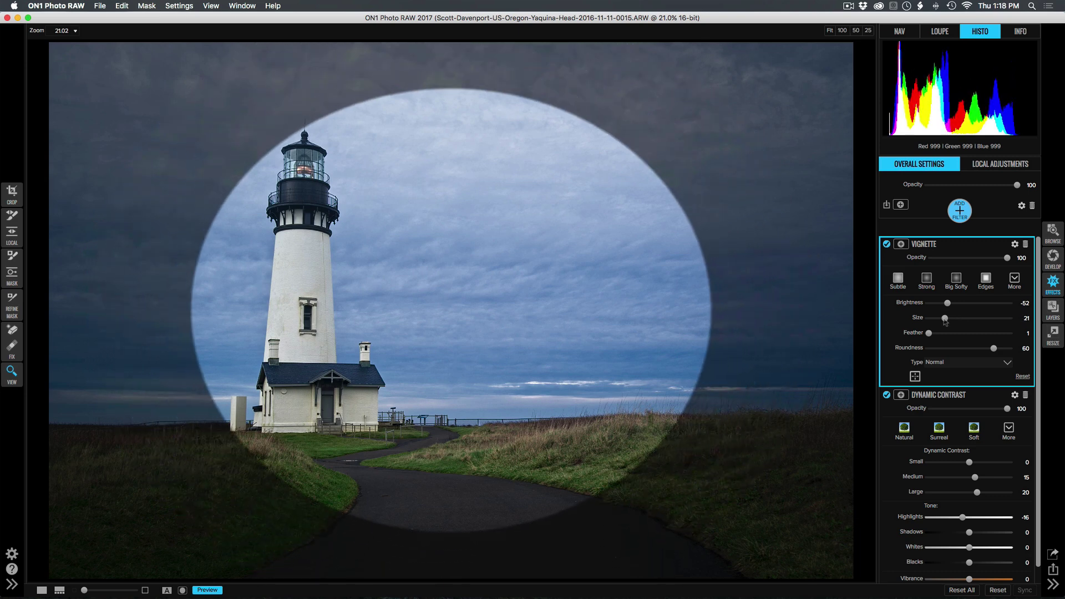
# - Centre the vignette on the lighthouse with Feather 100 and Brightness -25
pyautogui.click(914, 376)
pyautogui.click(313, 308)
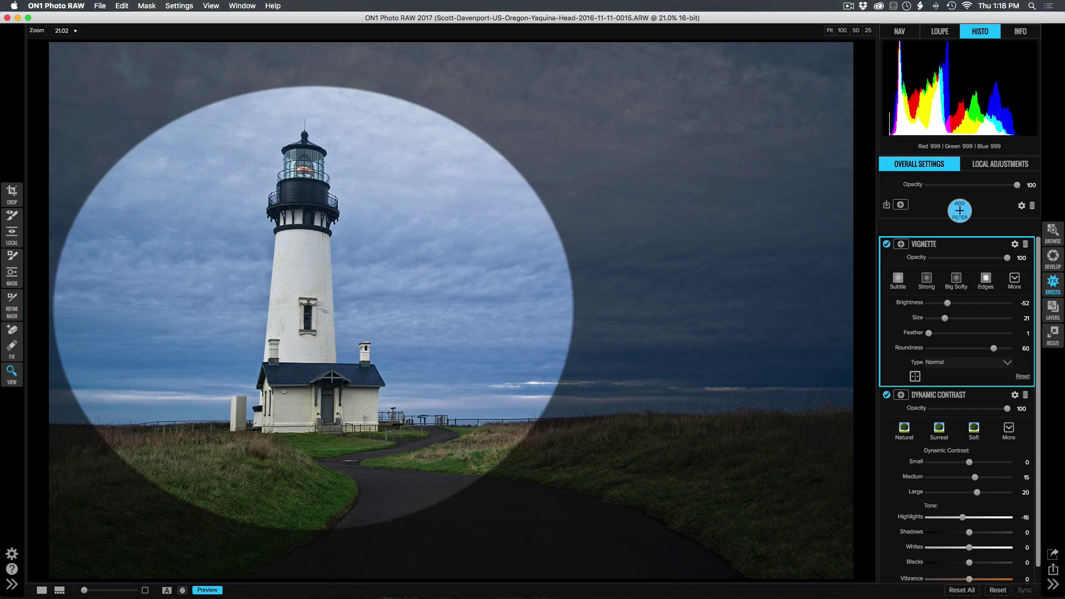
pyautogui.click(1011, 334)
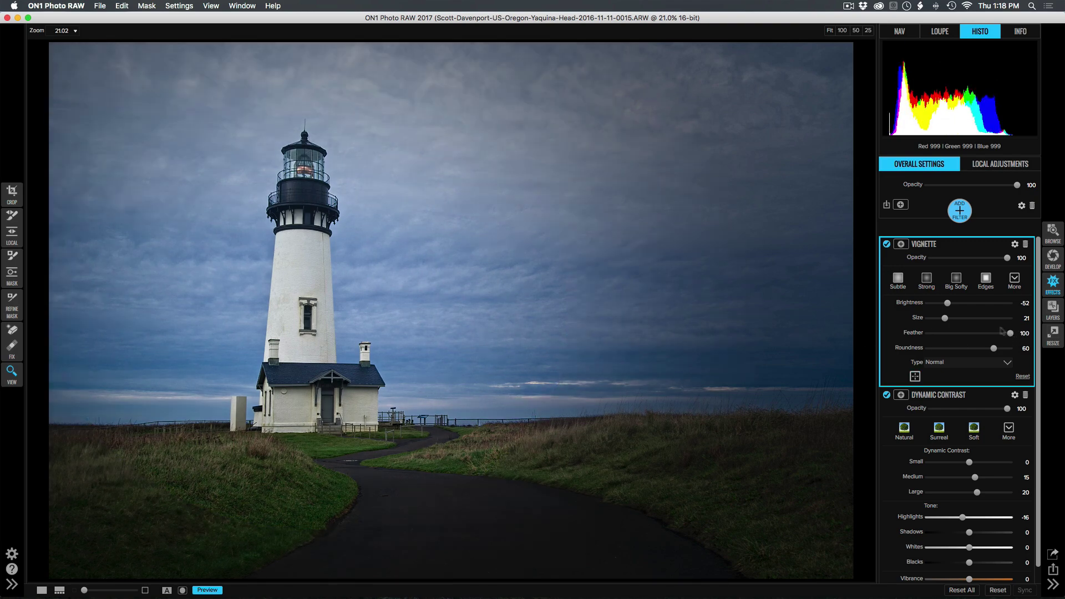
pyautogui.moveTo(947, 303); pyautogui.dragTo(960, 305)
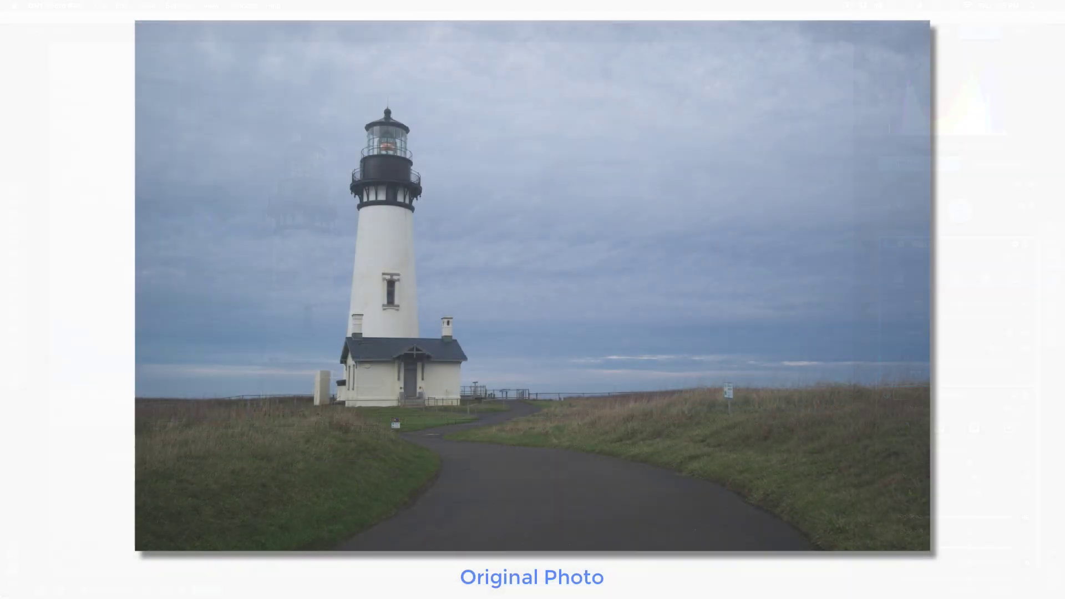